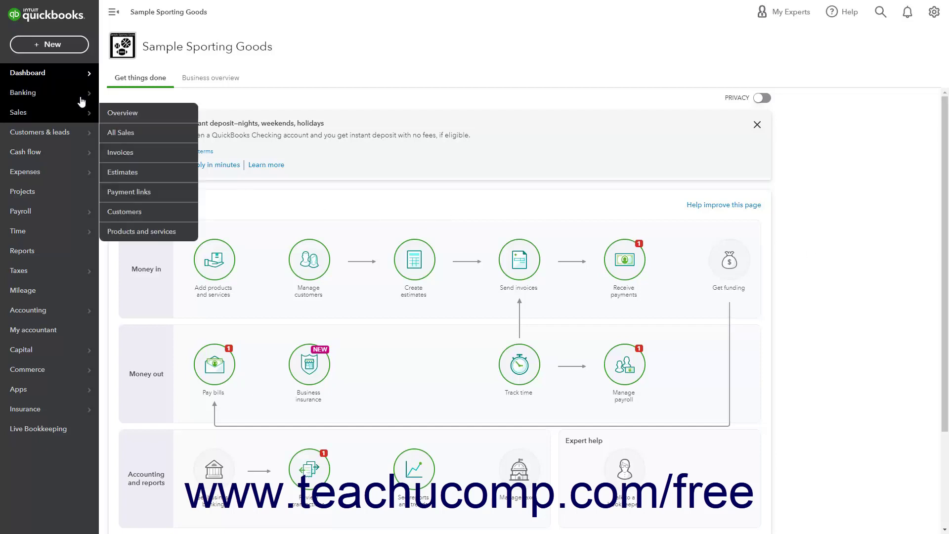
Go to Banking > Receipts from the left navigation bar
mouse_move(82, 101)
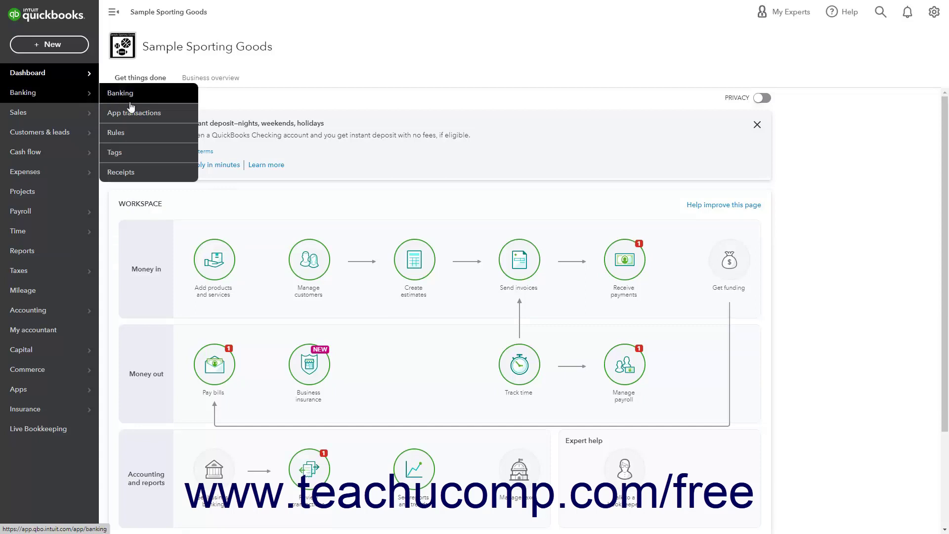
click(149, 176)
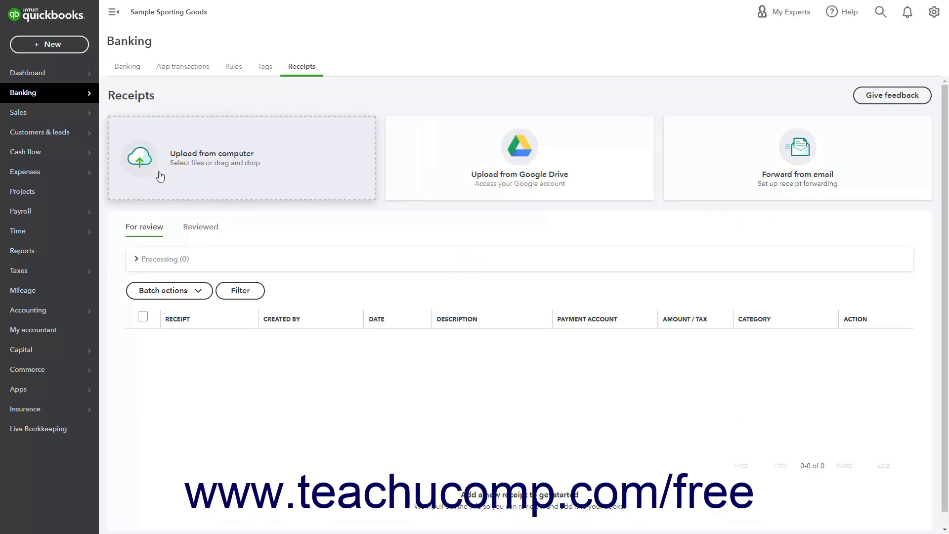
click(298, 70)
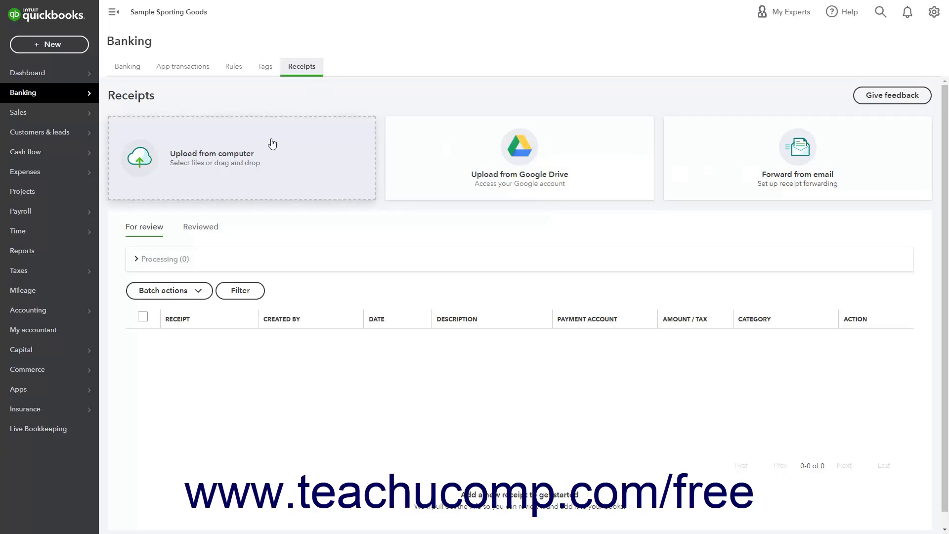
click(283, 165)
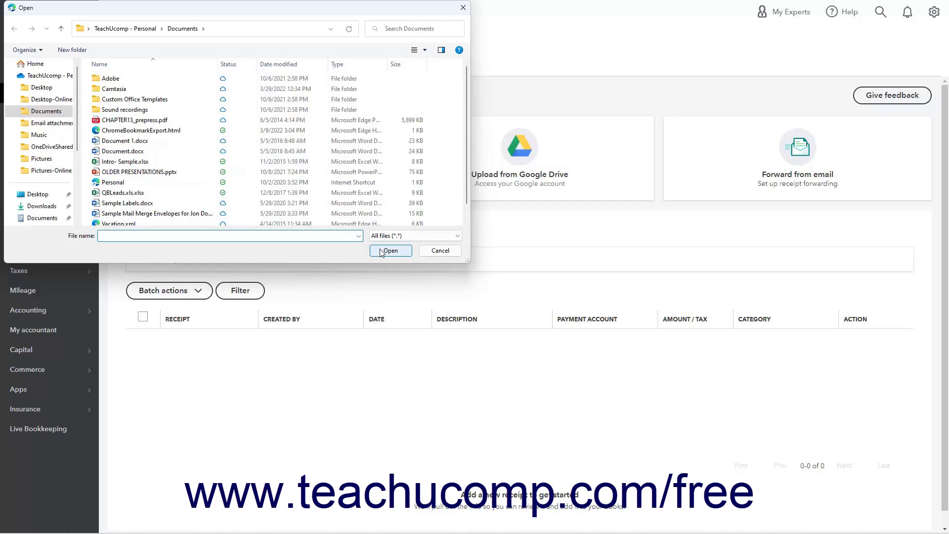
click(434, 253)
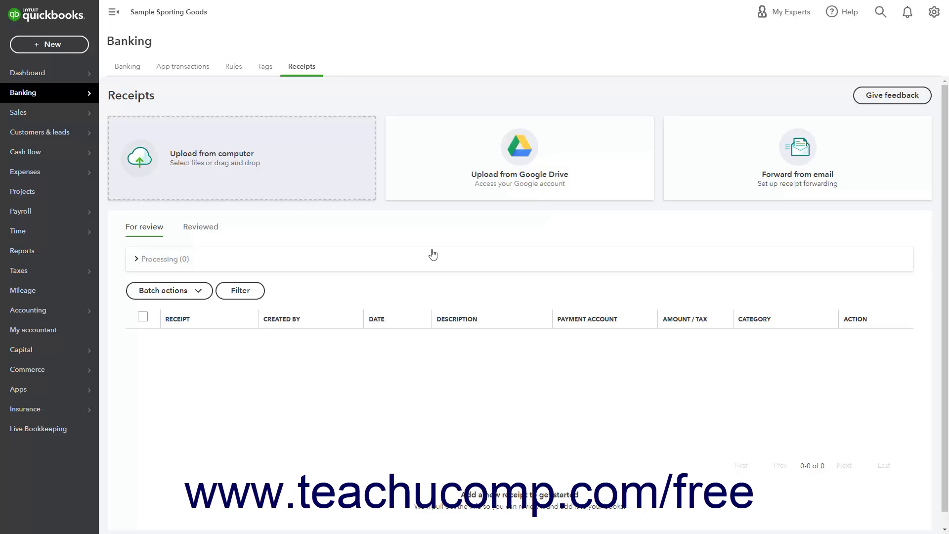
Abandon the Google Drive sign-in, then begin setting up receipt forwarding by email
click(501, 190)
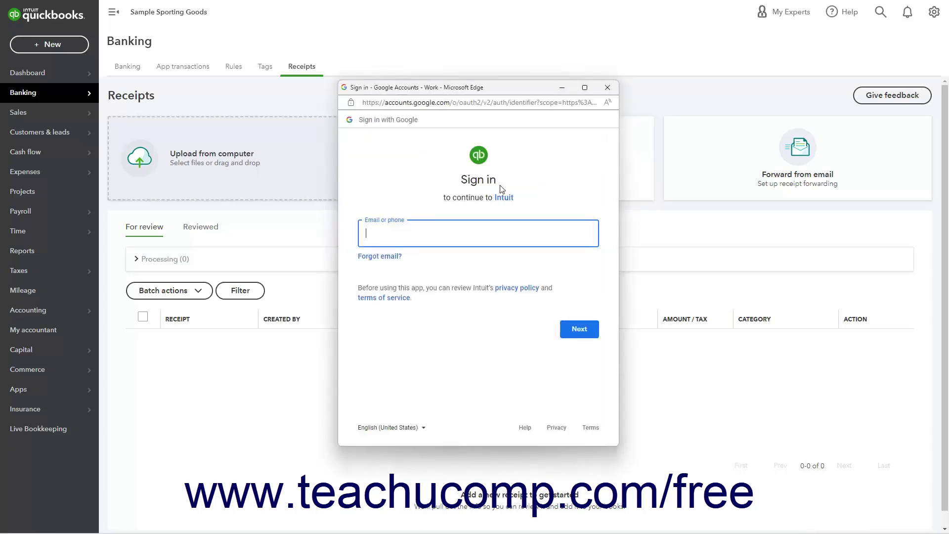
click(607, 88)
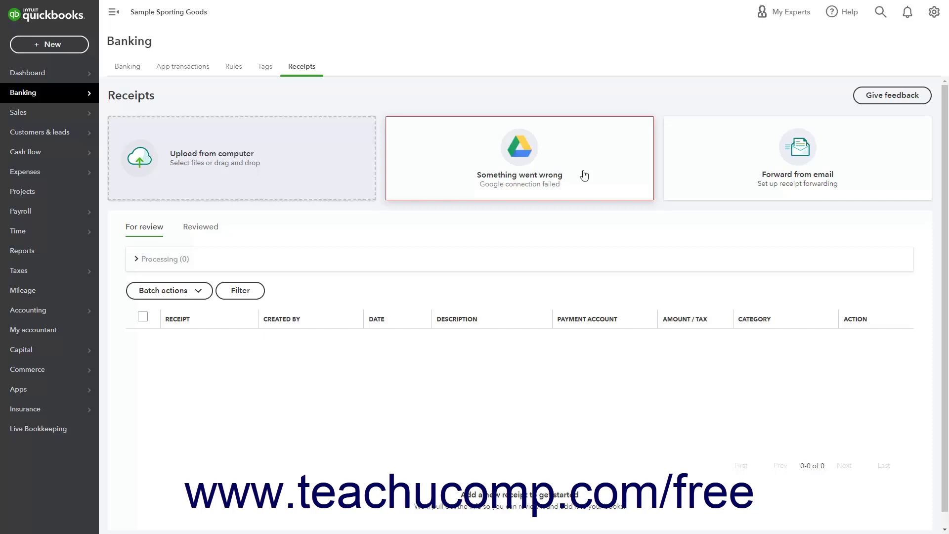
click(742, 168)
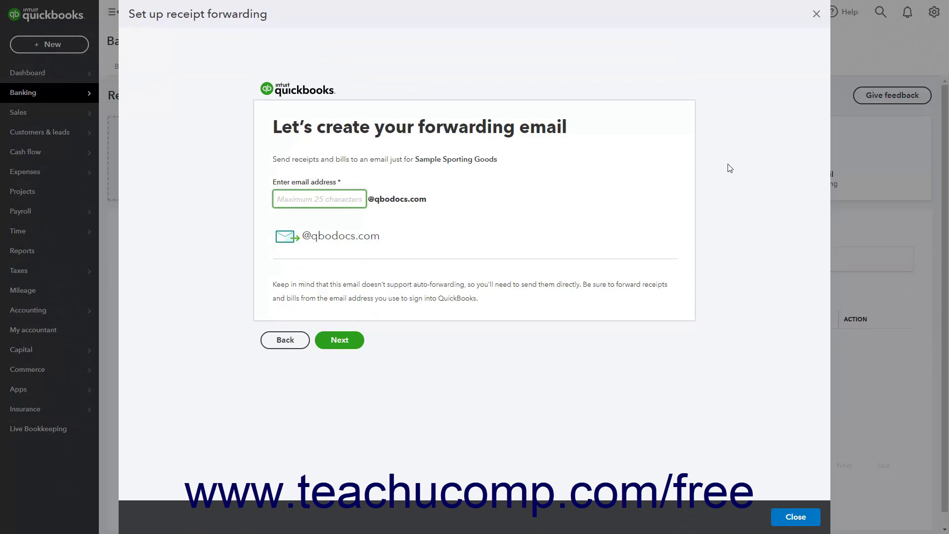
Enter a forwarding address name and preview it, then back out and close forwarding setup
click(304, 202)
text(fghgfkf)
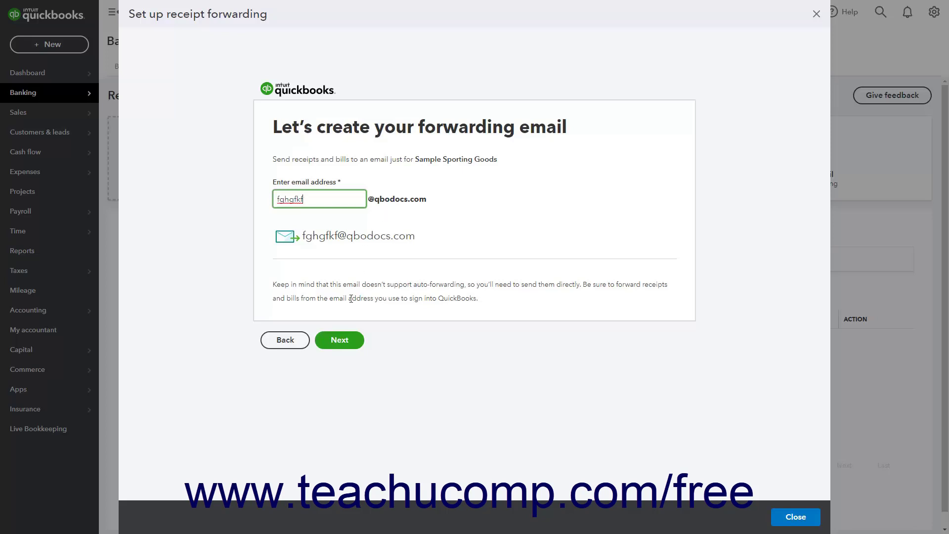
click(341, 341)
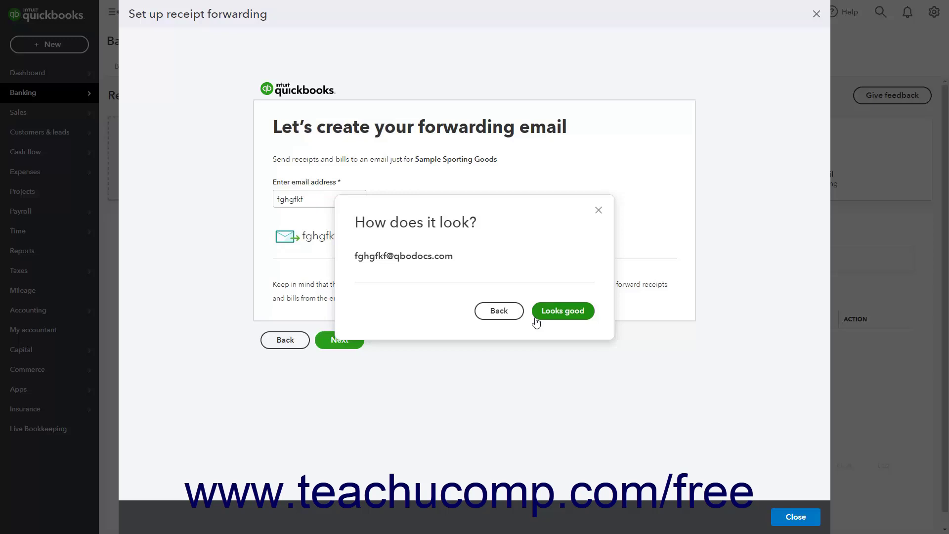
click(507, 321)
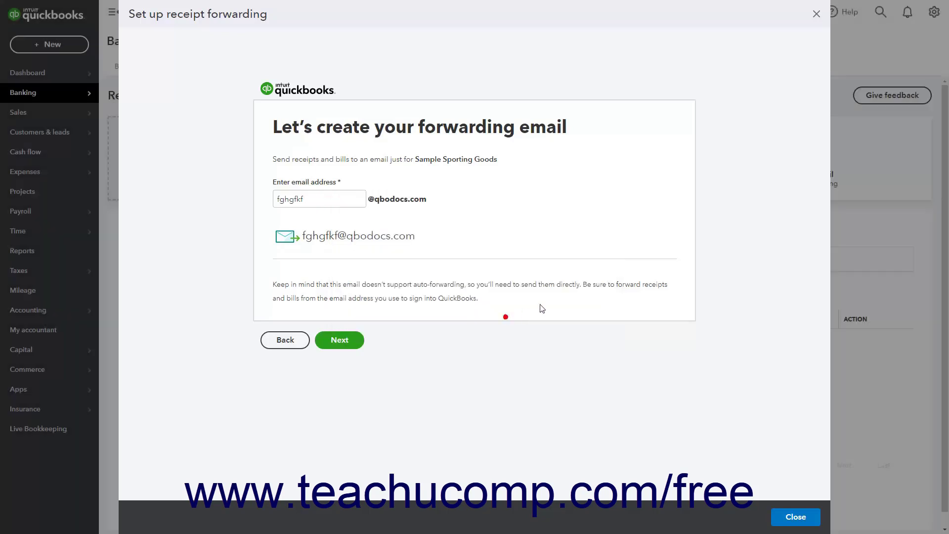
click(815, 14)
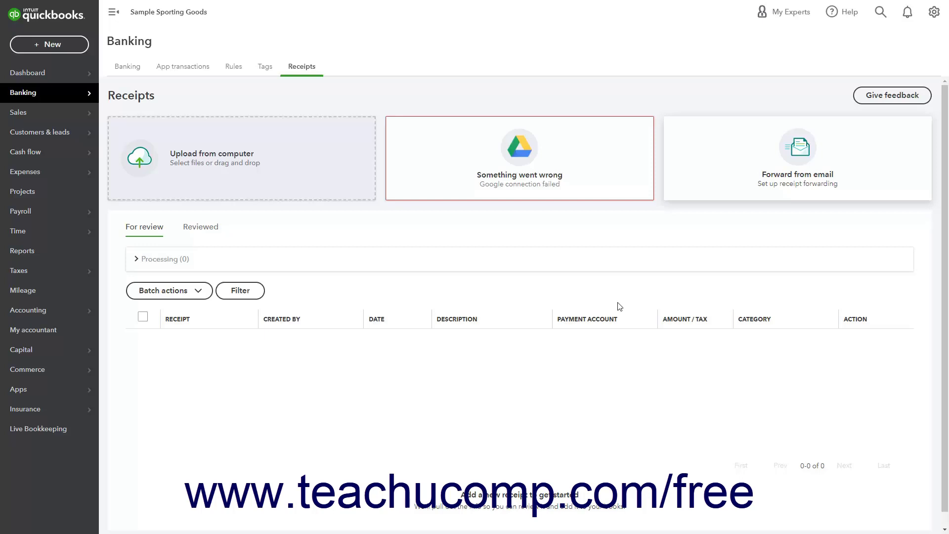
Upload Lawn Bill.pdf, LunchReceipt-2-28-21.pdf and PHSSale1215-3.pdf from Pictures-Online > QBImages
click(260, 173)
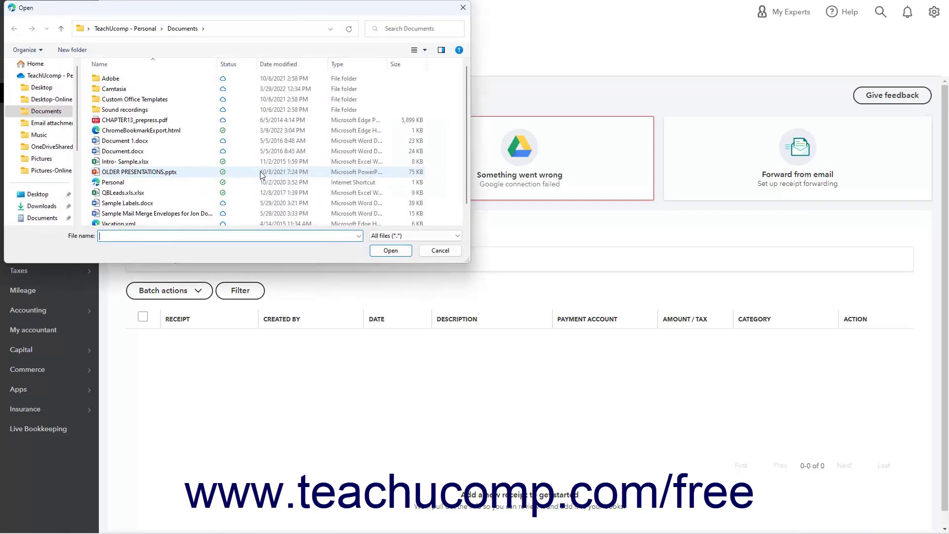
click(51, 170)
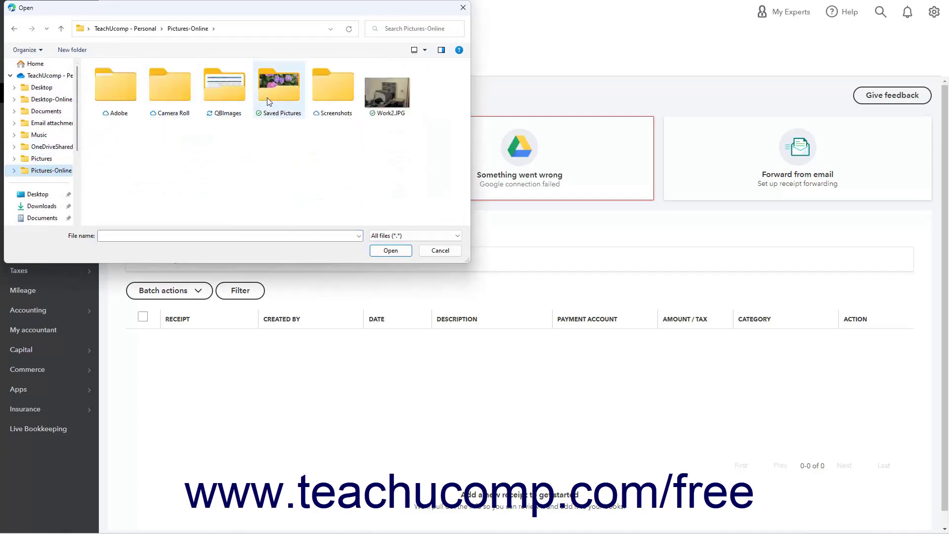
double_click(239, 96)
click(324, 97)
ctrl+click(432, 92)
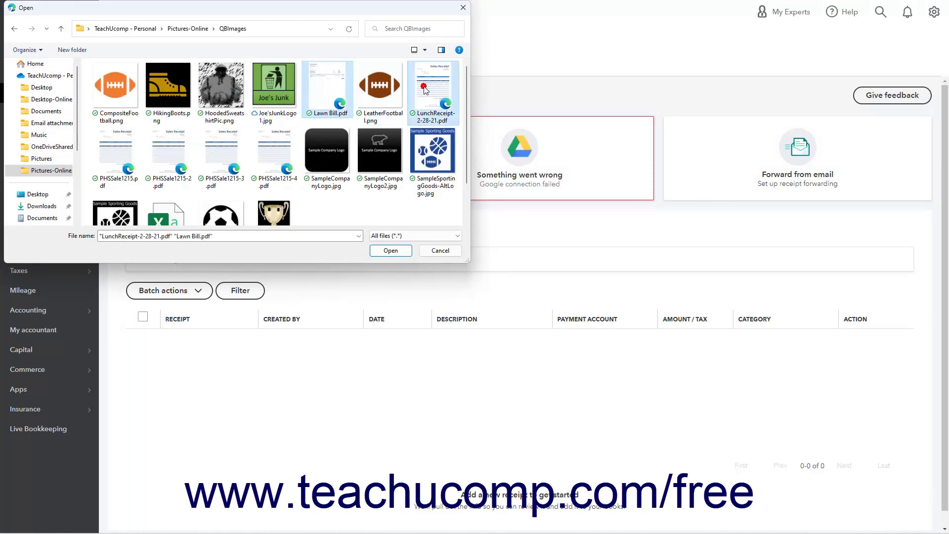
ctrl+click(221, 155)
click(379, 251)
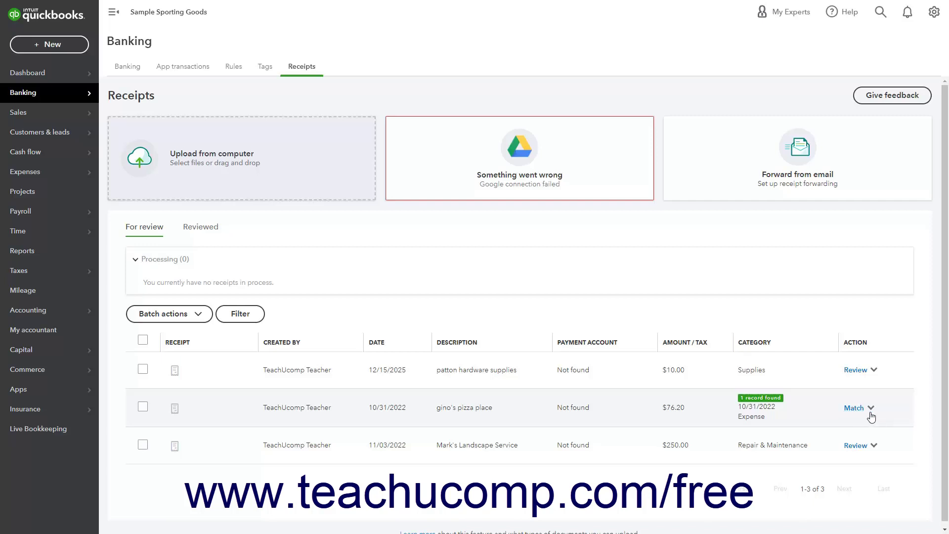
Review the gino's pizza place receipt, set the account to Checking, and match it to the $76.20 expense
click(871, 409)
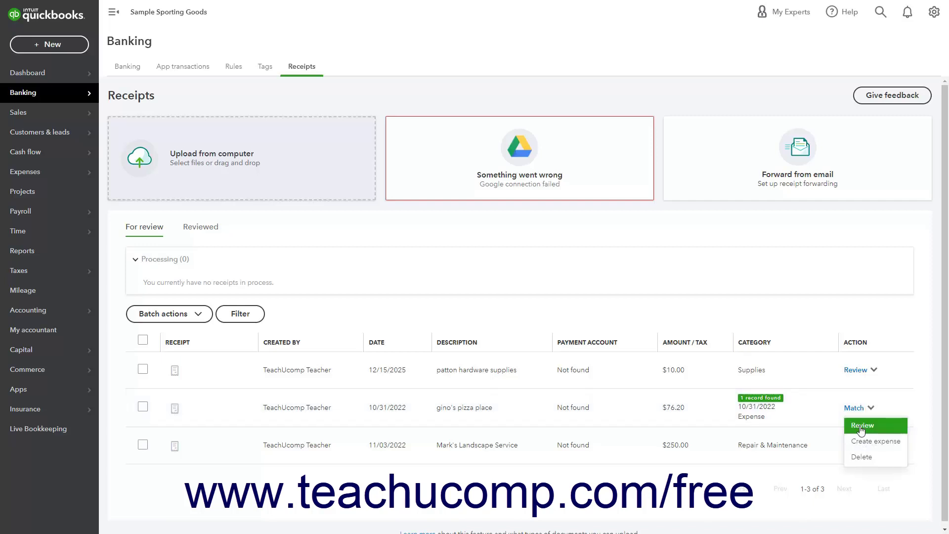
click(872, 410)
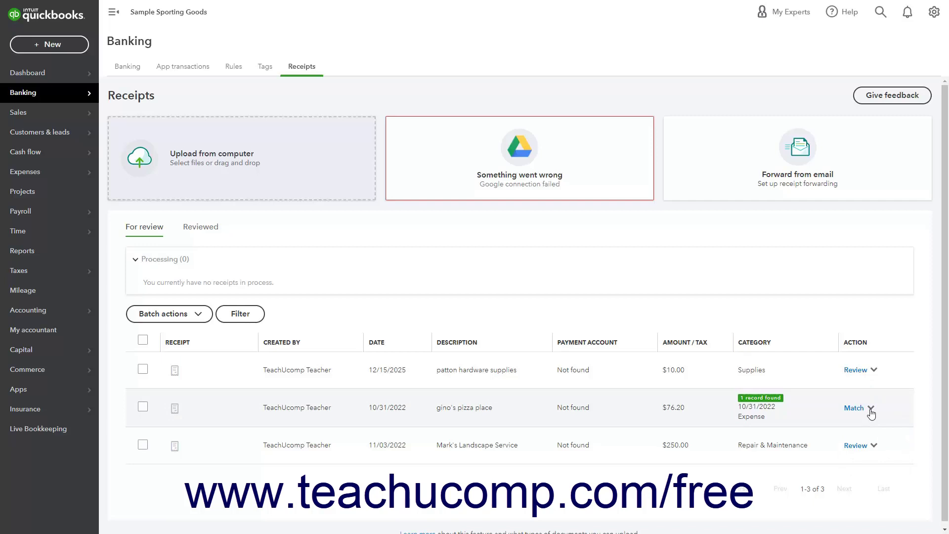
click(872, 410)
click(864, 426)
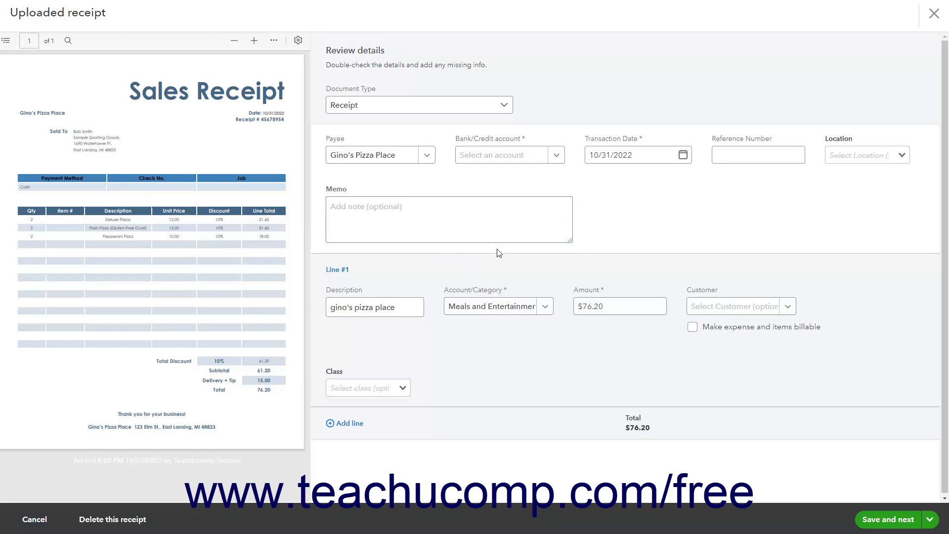
click(556, 163)
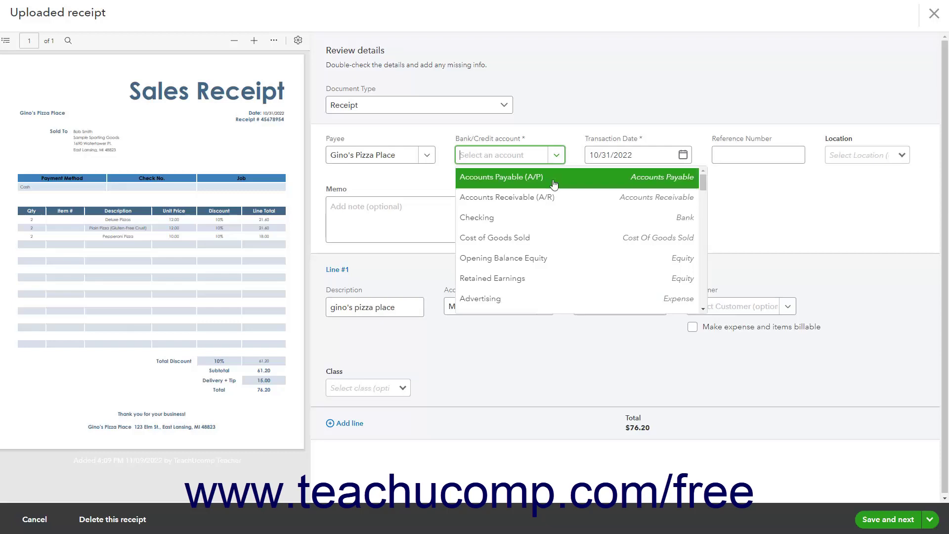
click(558, 217)
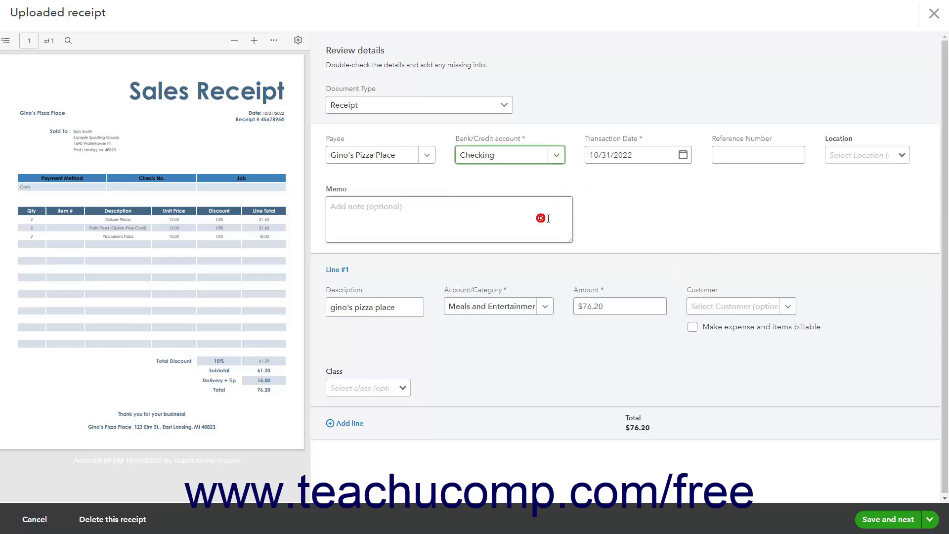
click(877, 520)
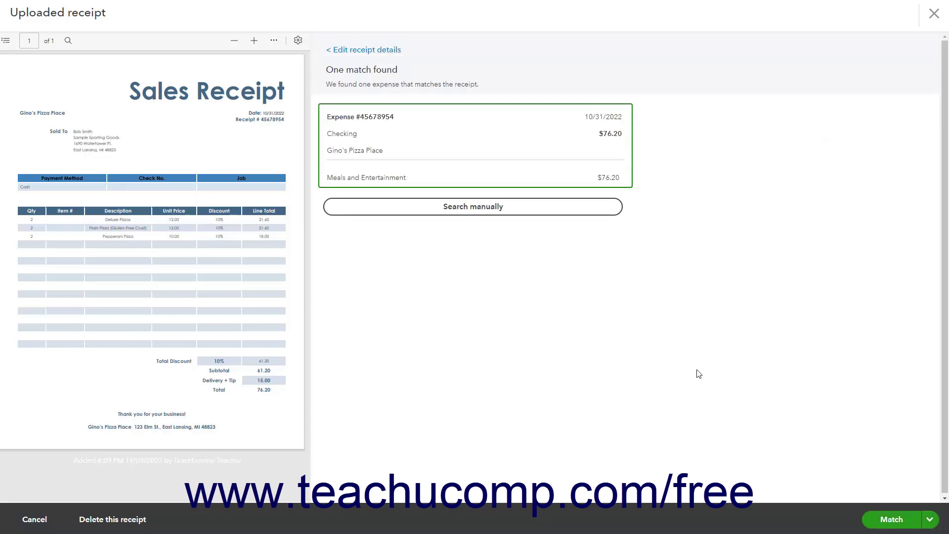
click(879, 524)
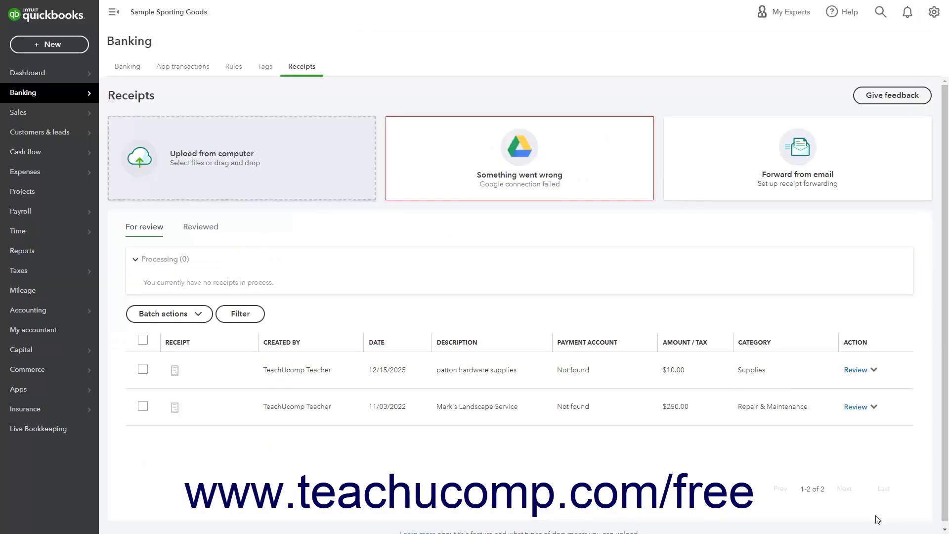
click(218, 237)
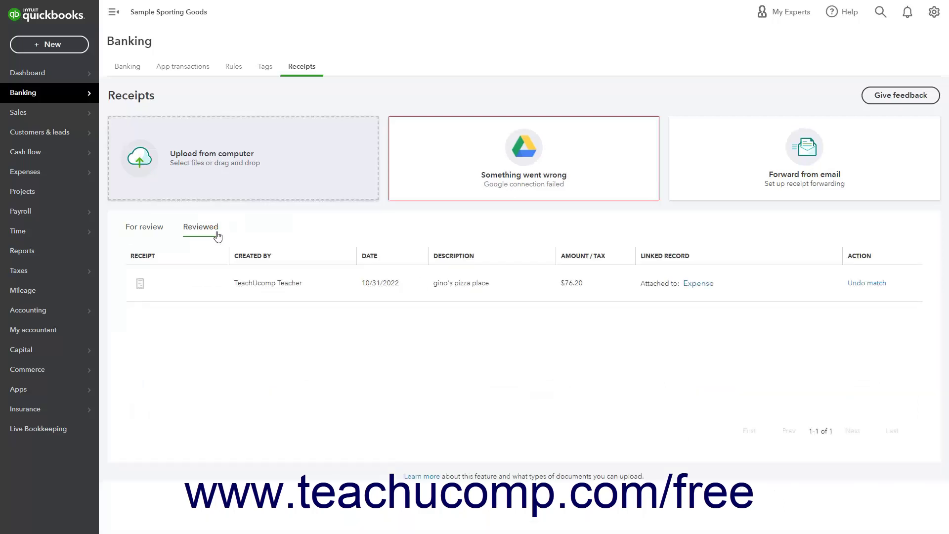
click(160, 235)
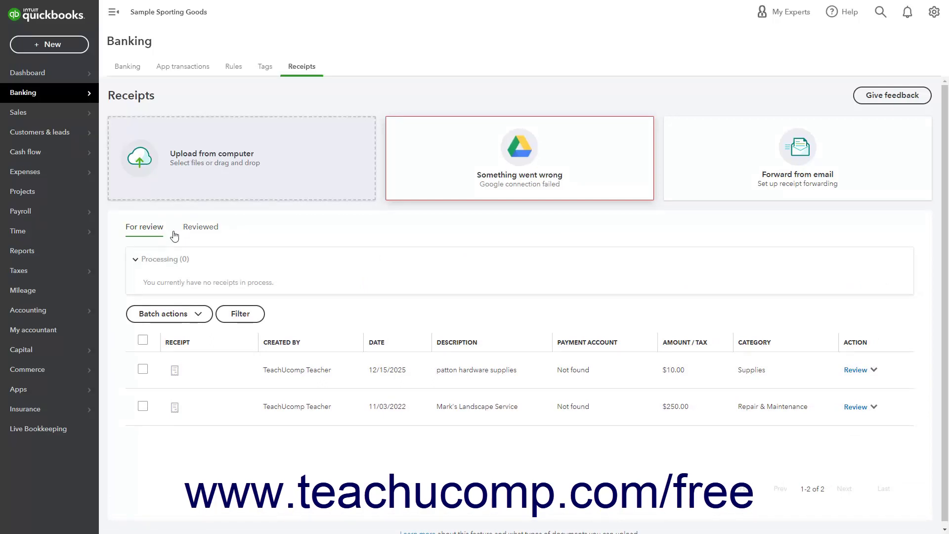
click(201, 227)
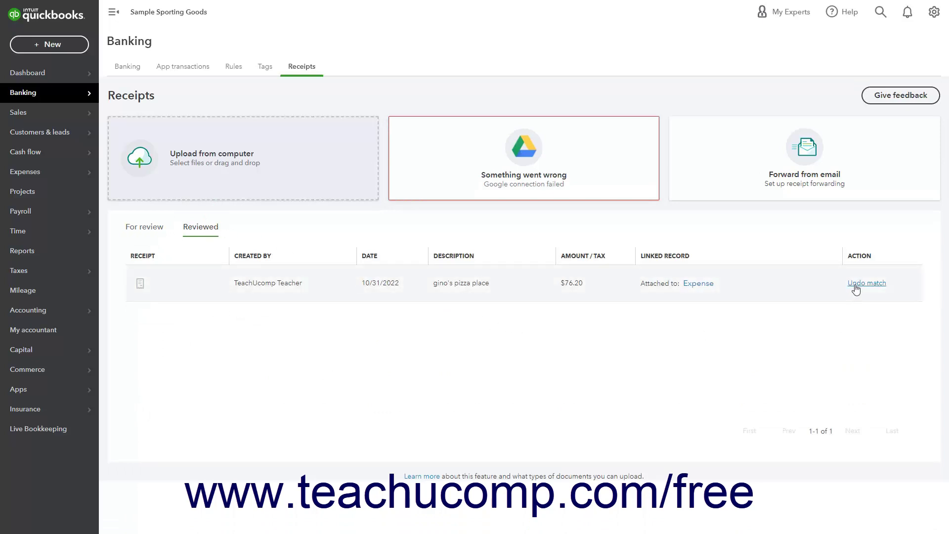
click(157, 234)
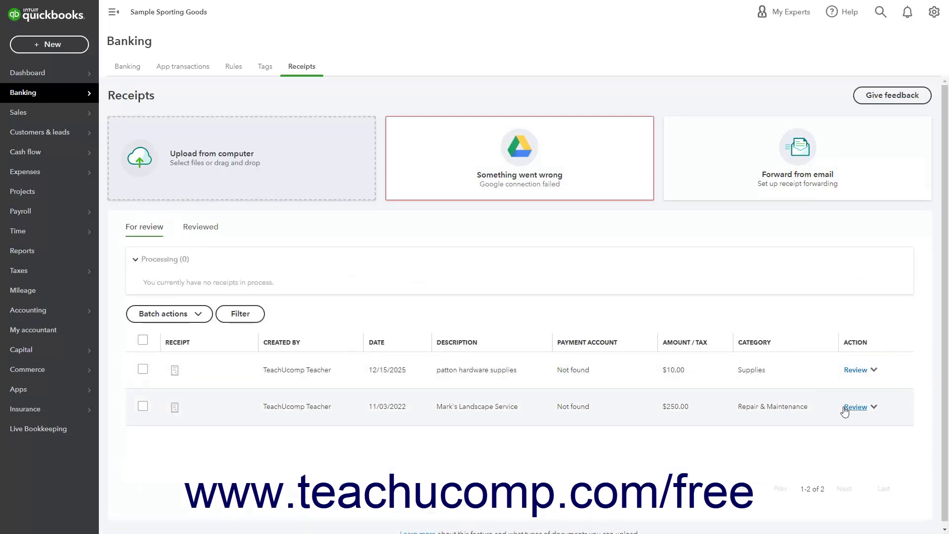
click(845, 407)
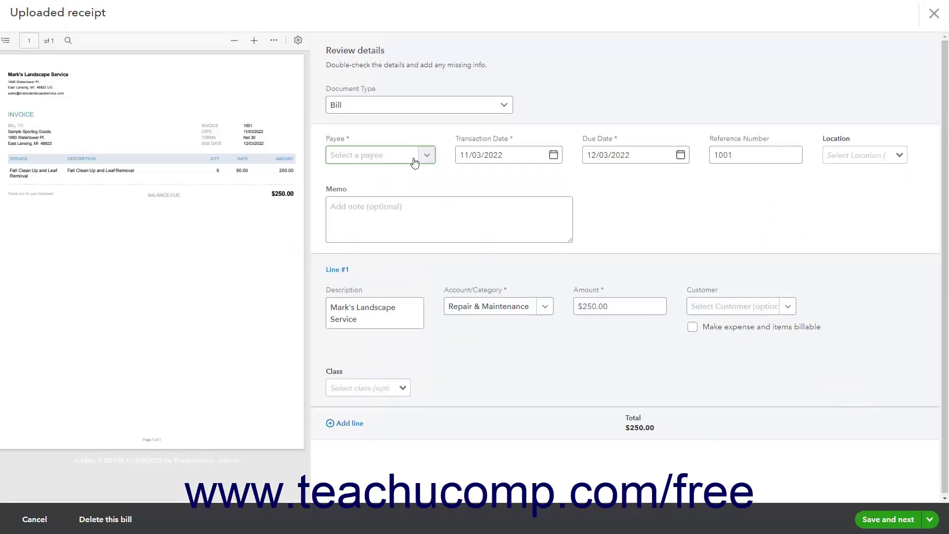
Add Mark's Landscape Service as a new vendor payee and save the receipt details
click(426, 155)
click(360, 179)
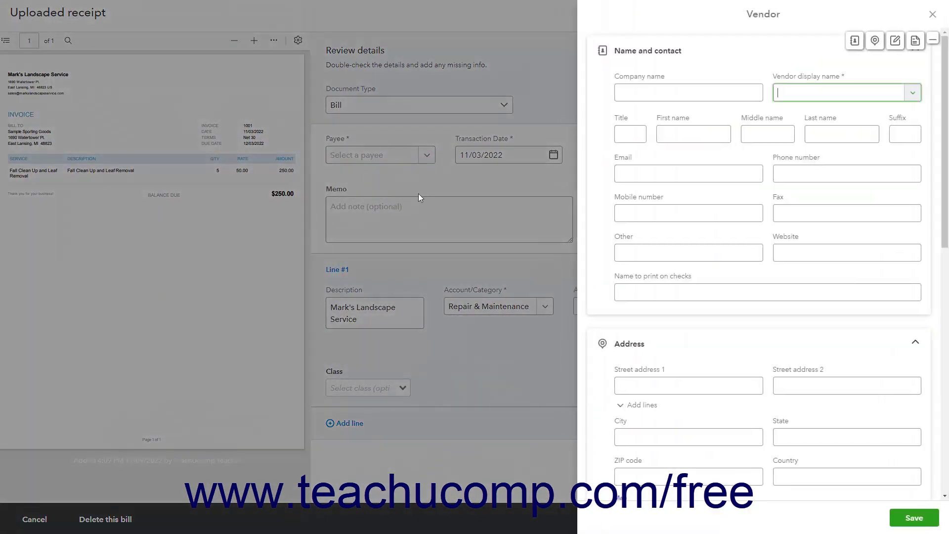
click(651, 90)
text(Mark's Landscape Service)
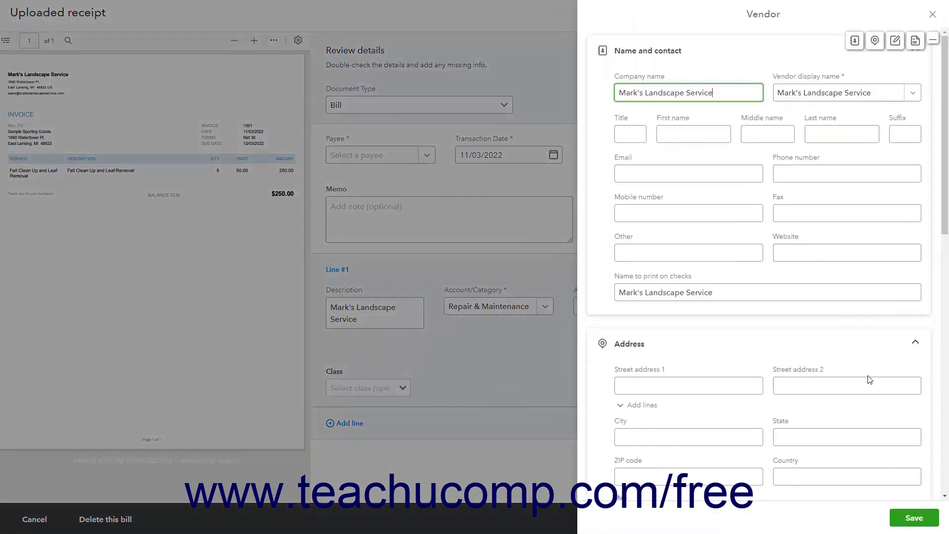
click(914, 517)
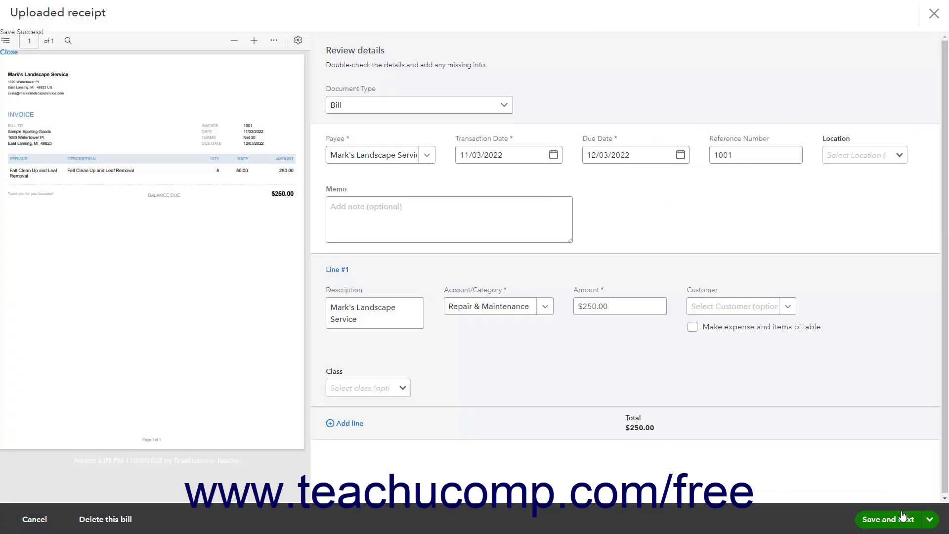
click(870, 519)
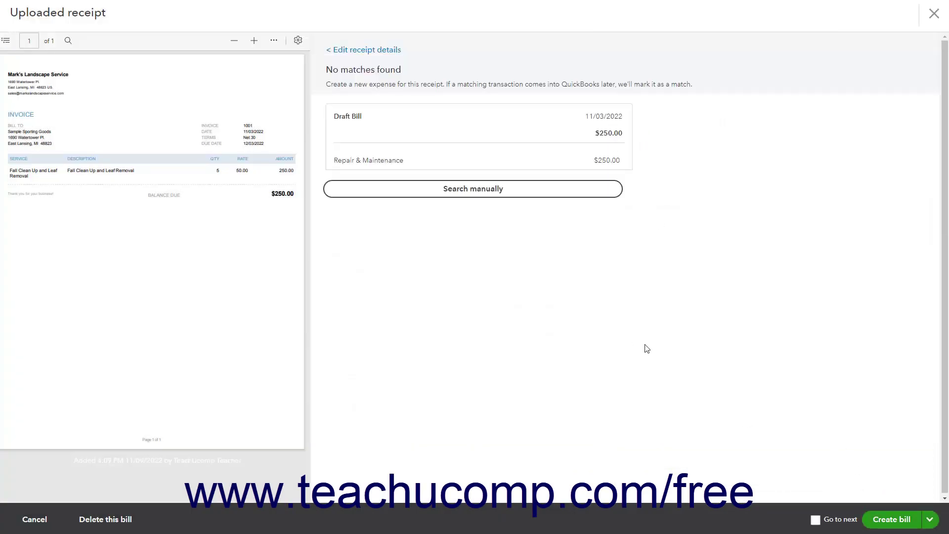
Create a bill from the $250.00 landscape receipt and view the Reviewed list
click(884, 524)
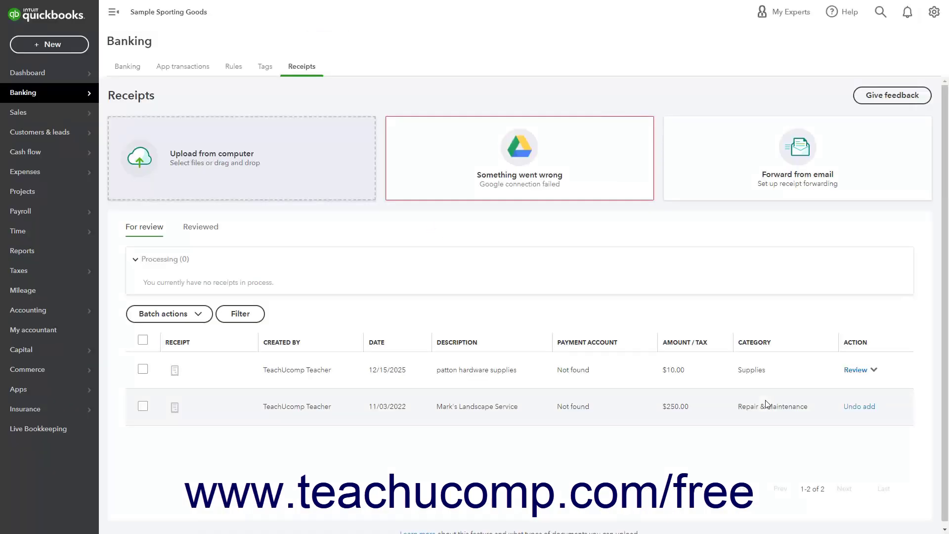
click(213, 229)
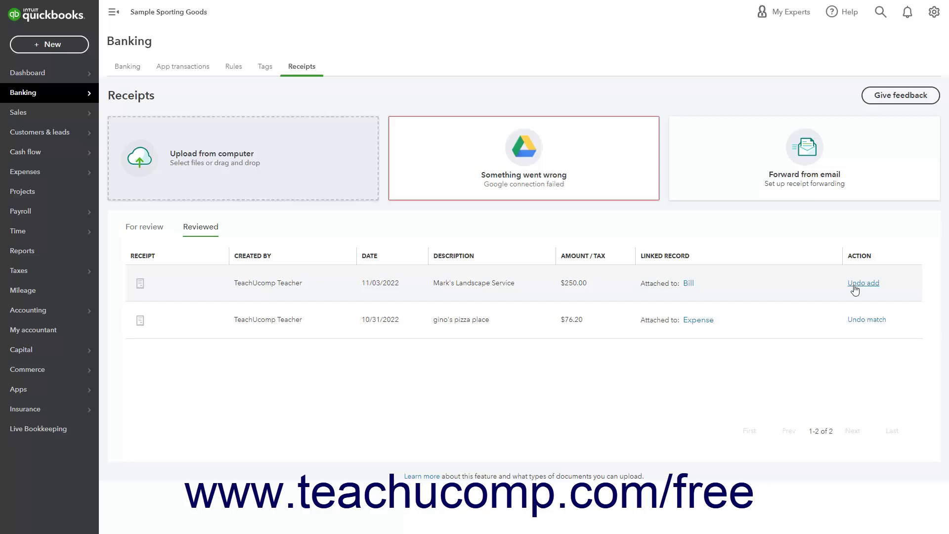
Open the $10.00 patton hardware supplies receipt, decline deleting it, and cancel the review
click(154, 232)
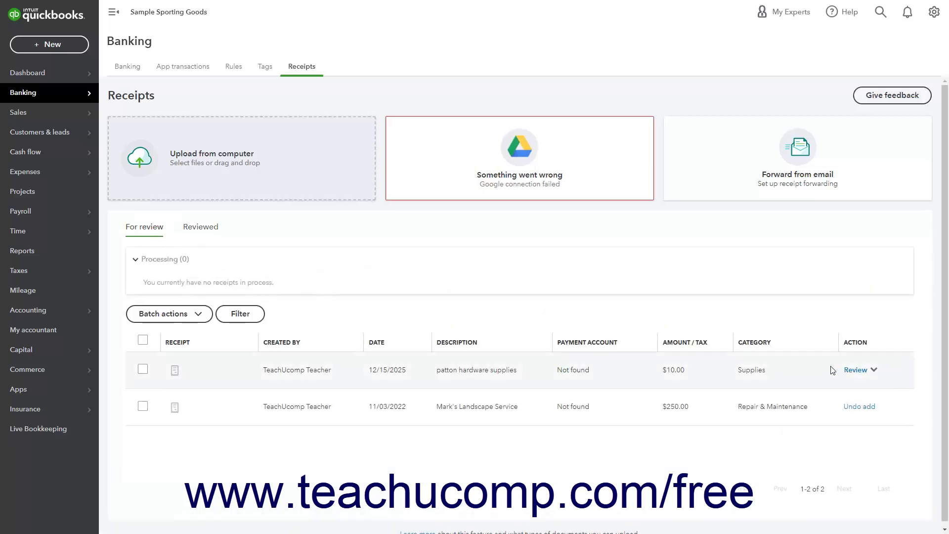
click(854, 371)
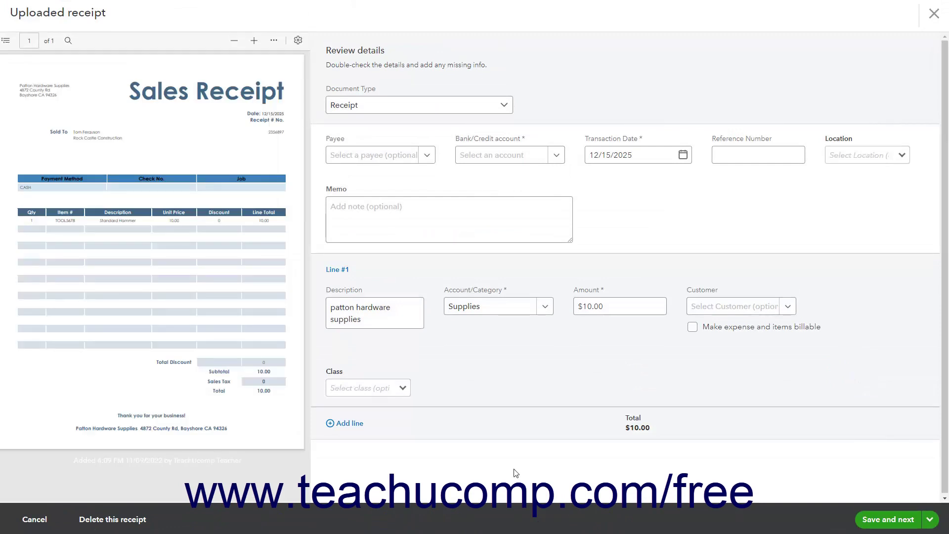
click(135, 521)
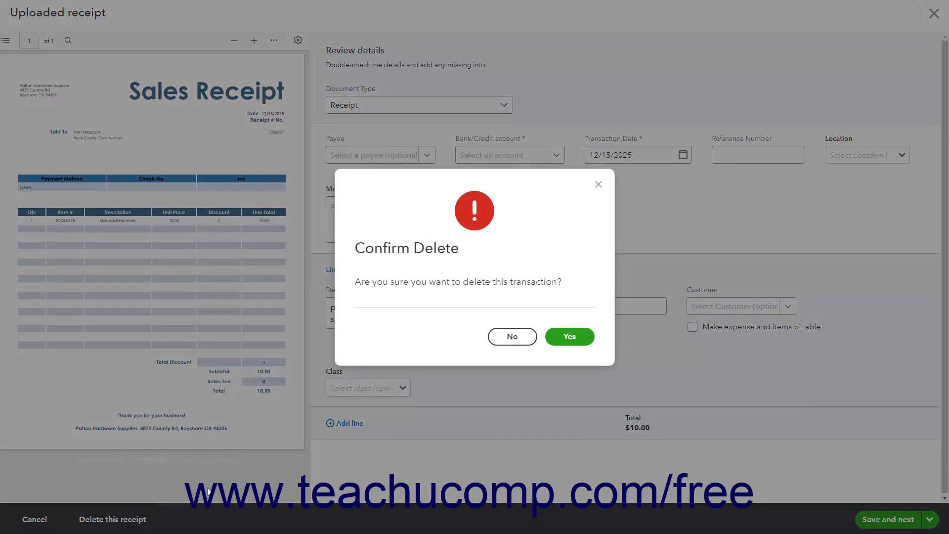
click(522, 337)
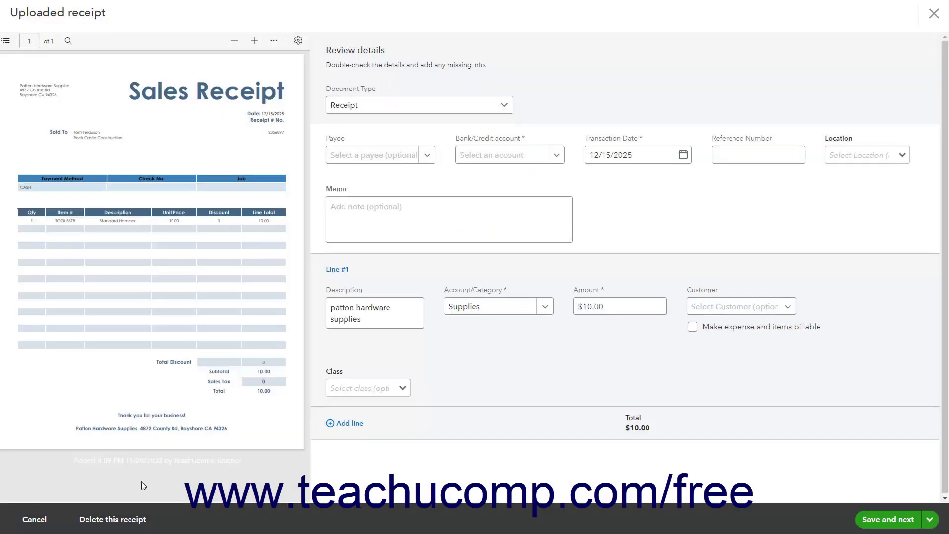
click(30, 520)
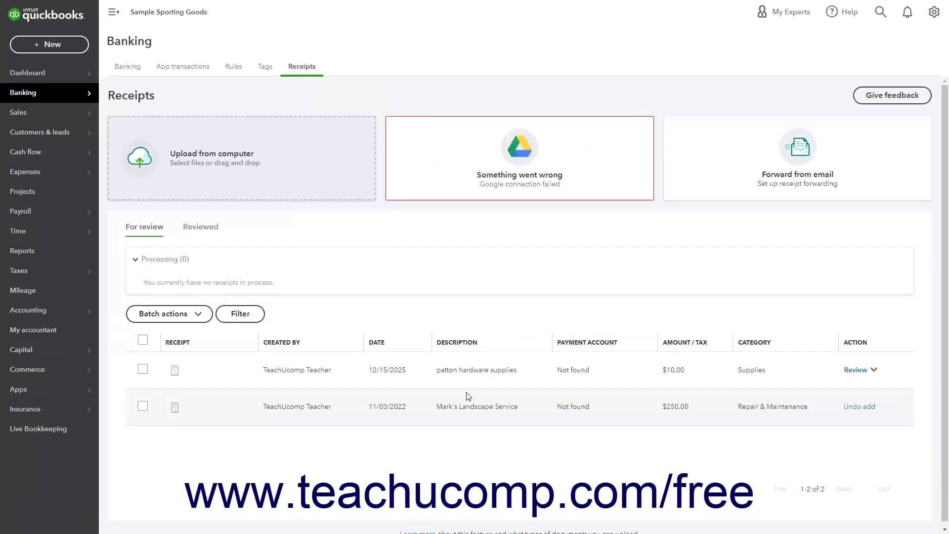
click(874, 370)
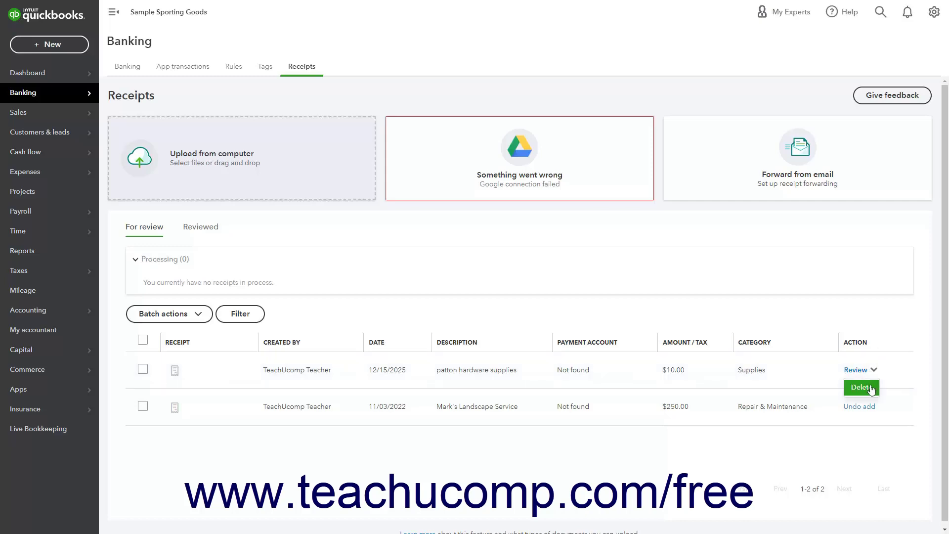
click(870, 388)
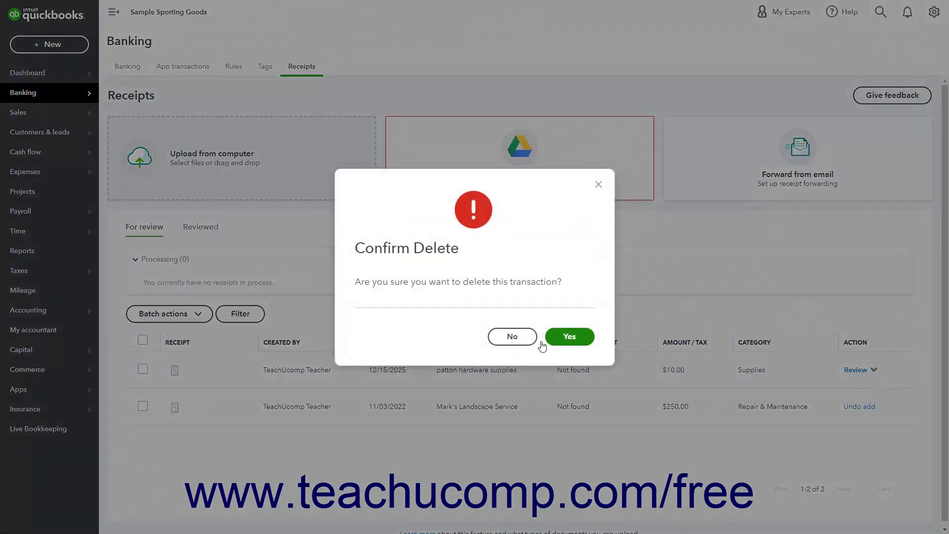
click(527, 341)
click(855, 370)
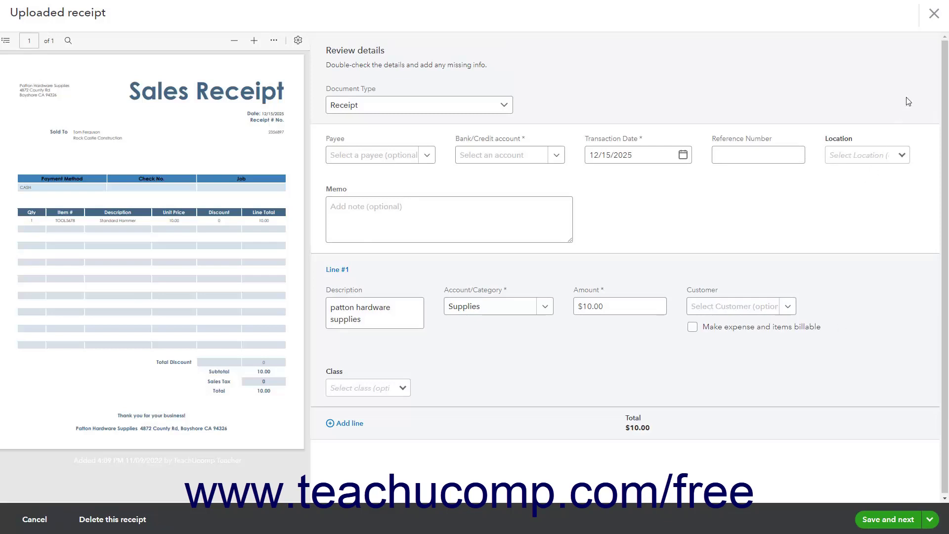
click(934, 13)
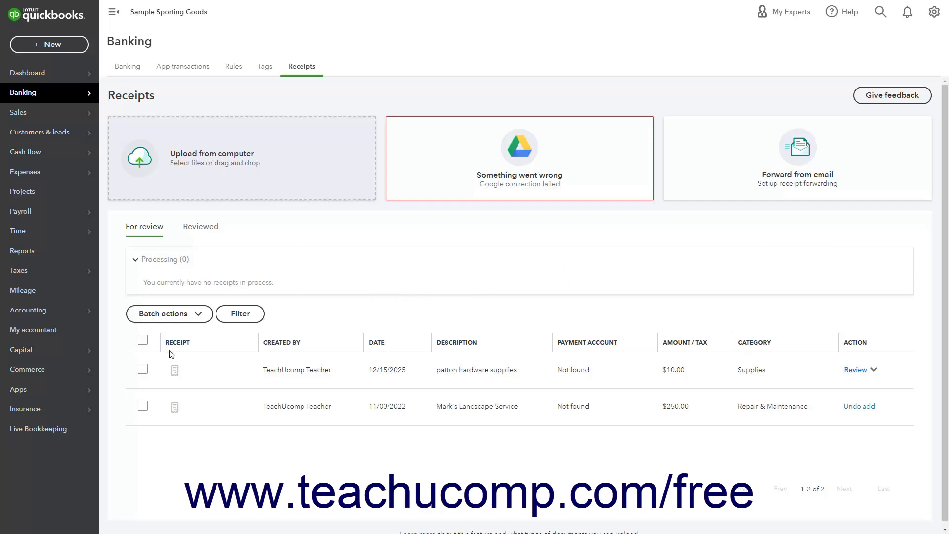
Select the patton hardware supplies receipt, open Review selected, and cancel without edits
click(143, 371)
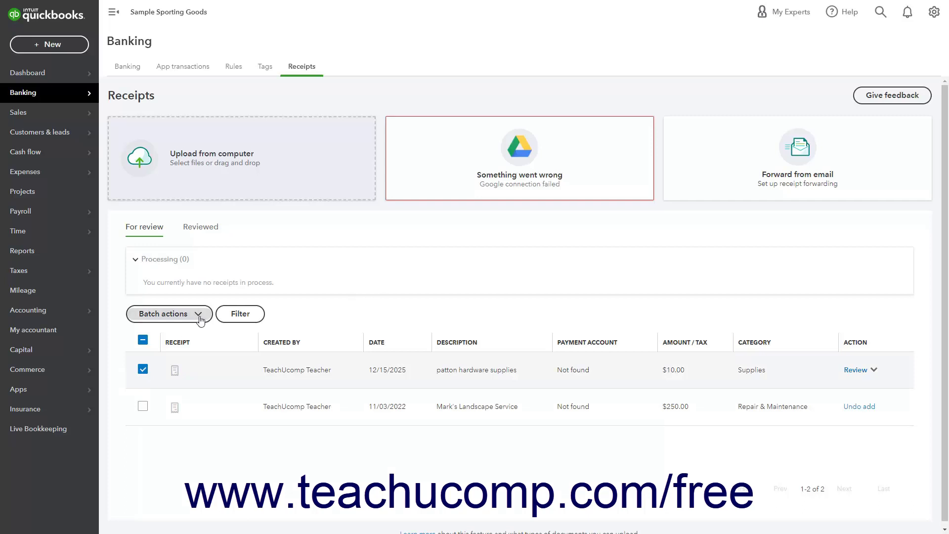
click(199, 318)
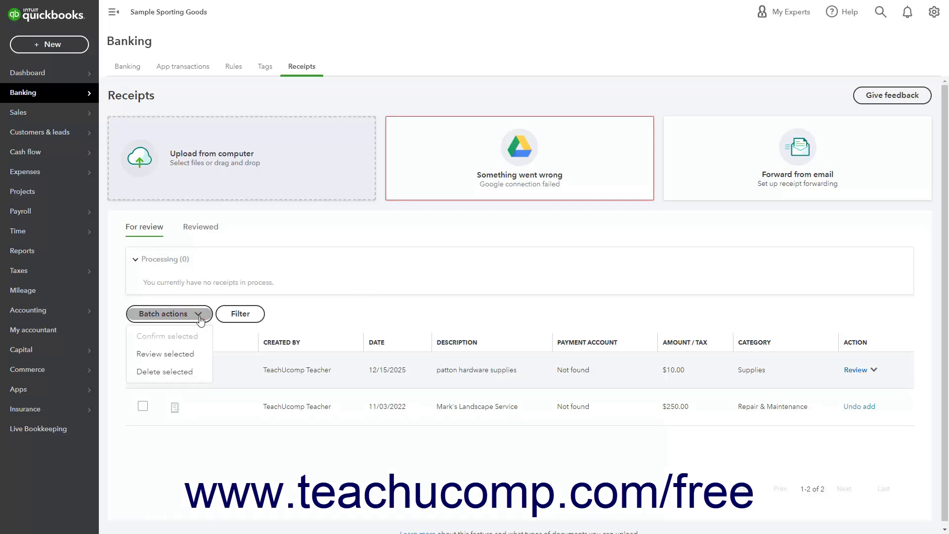
click(187, 358)
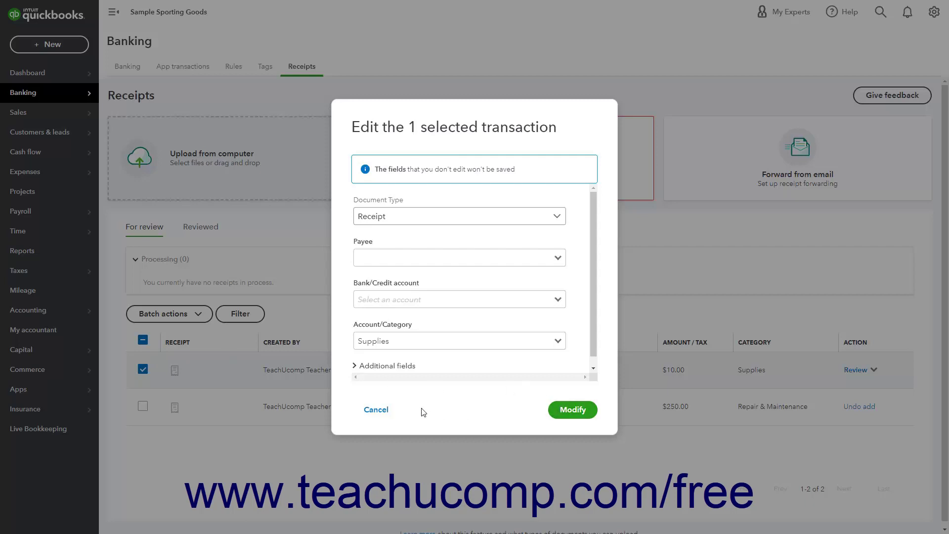
click(376, 410)
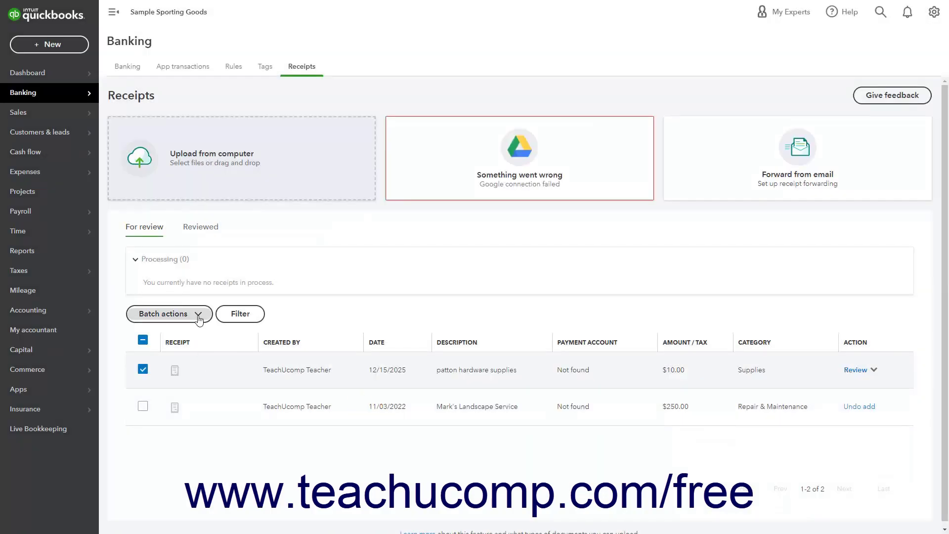
Delete the selected patton hardware receipt through Batch actions and view the Reviewed list
click(197, 315)
click(193, 373)
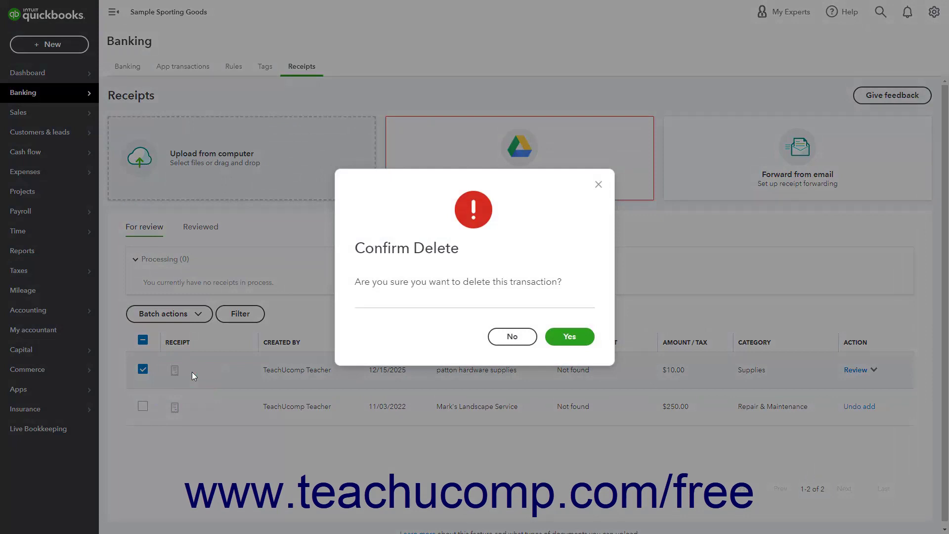
click(570, 337)
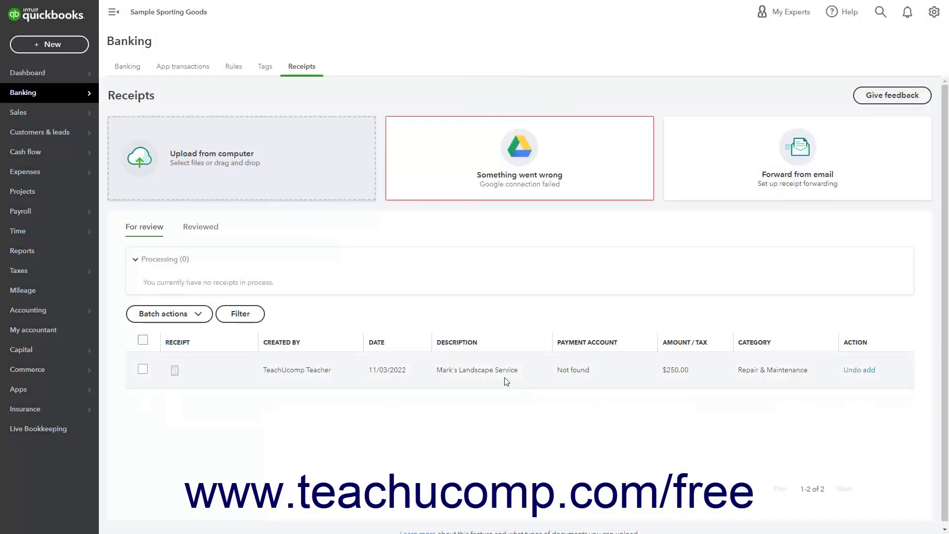
click(214, 237)
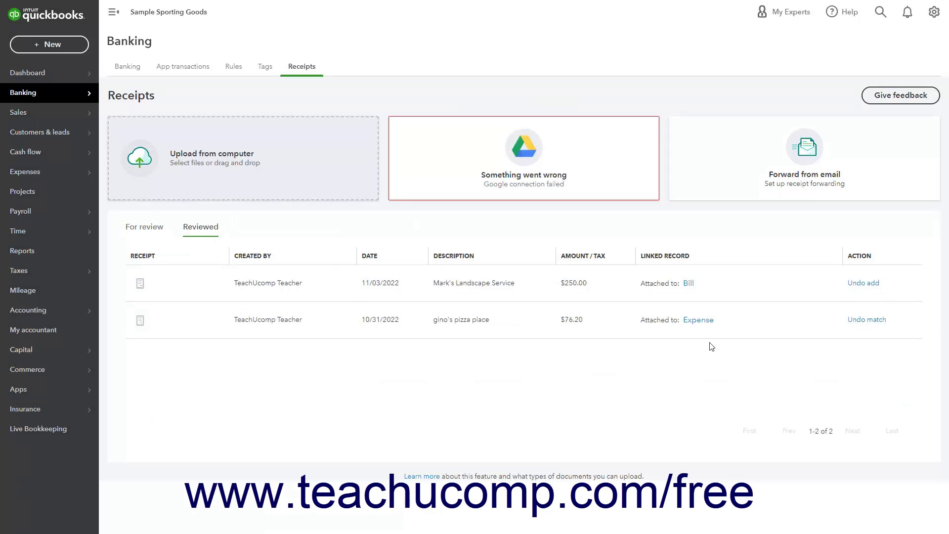
Open bill #1001 for Mark's Landscape Service ($250.00 Repair & Maintenance) and view its Lawn Bill.pdf attachment
click(688, 284)
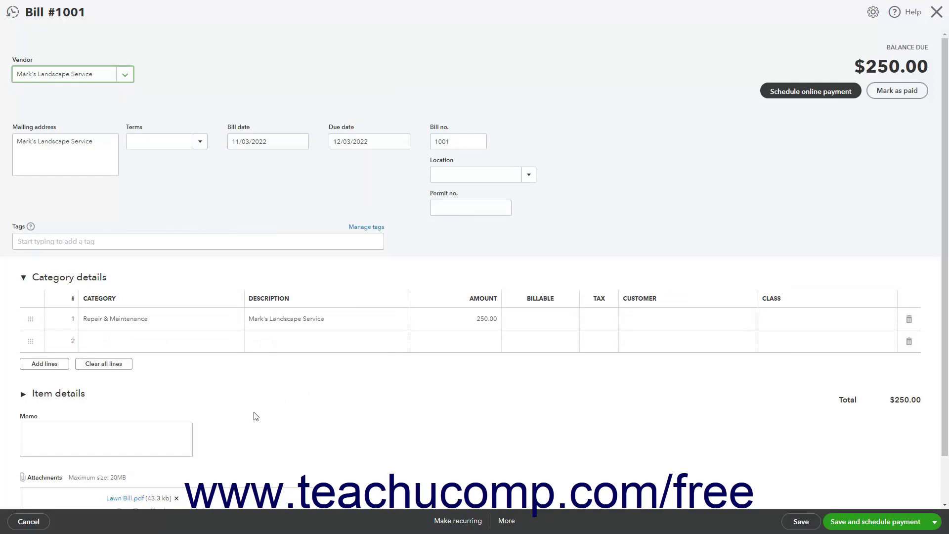
scroll(256, 416, down, 1)
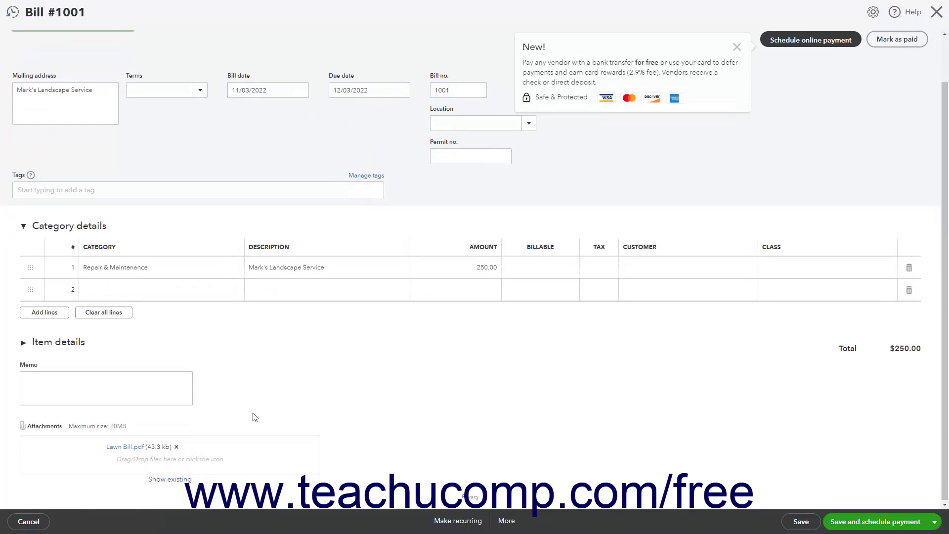
click(127, 447)
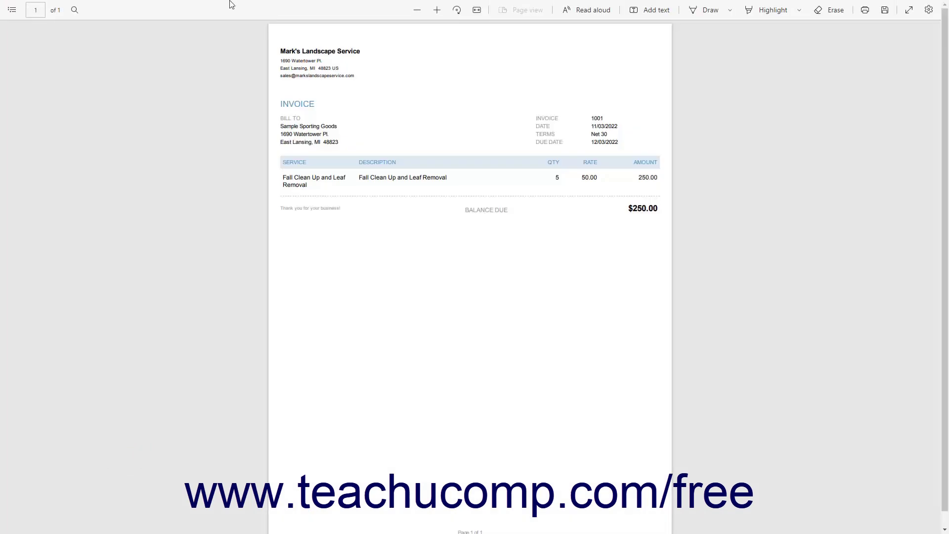
click(251, 8)
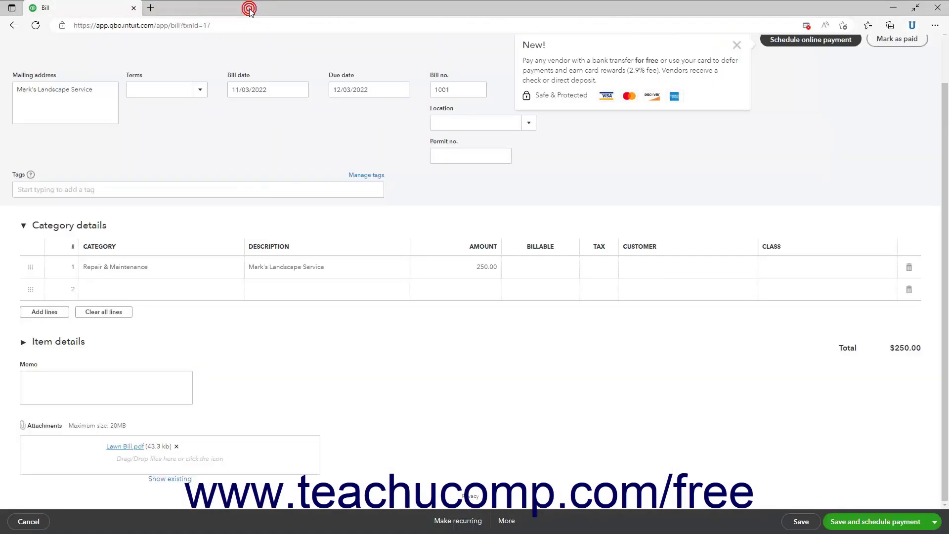